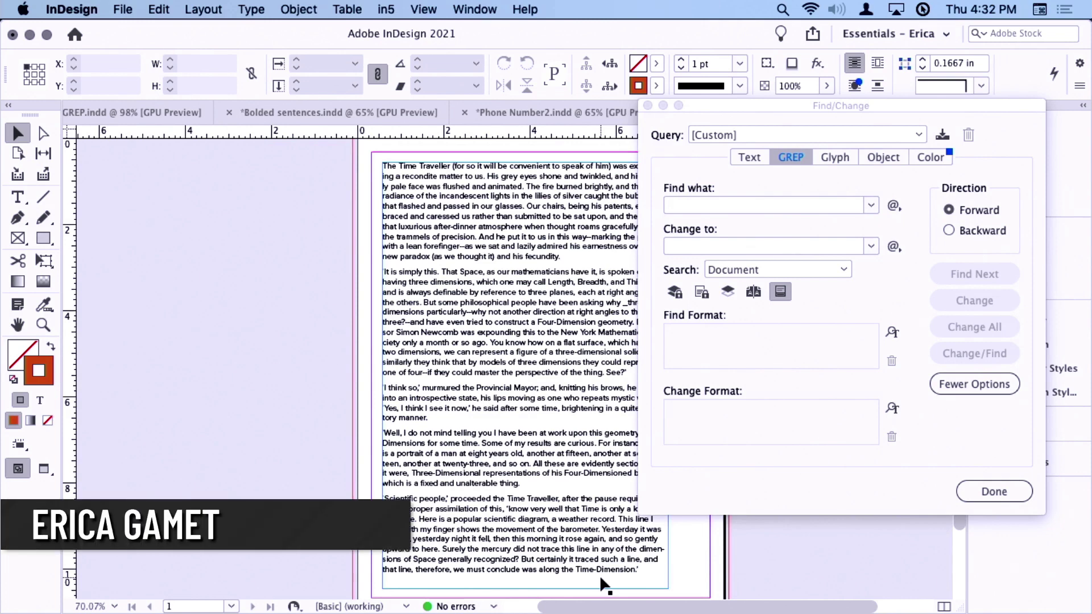
Step: Narrow the story's text frame to 6.555 in wide so its paragraphs reflow
scroll(599, 575, right, 4)
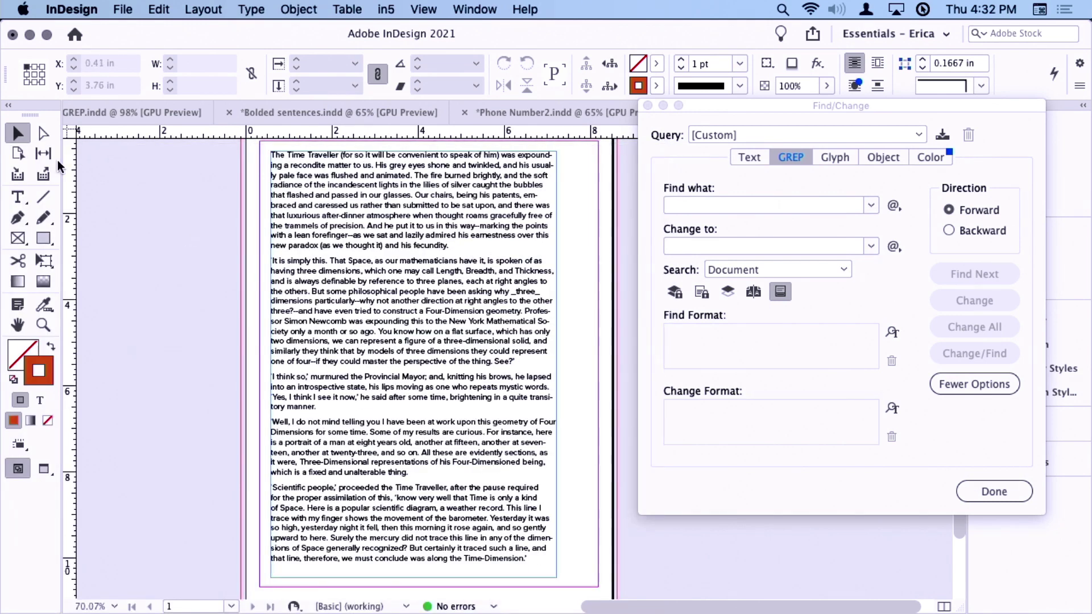
click(447, 329)
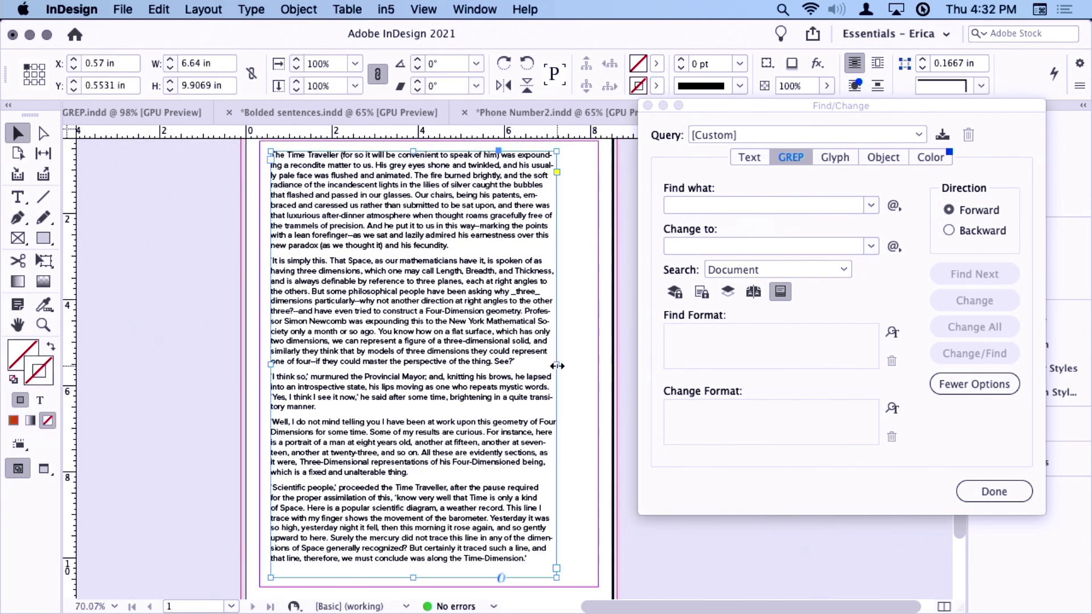
drag(557, 364, 552, 367)
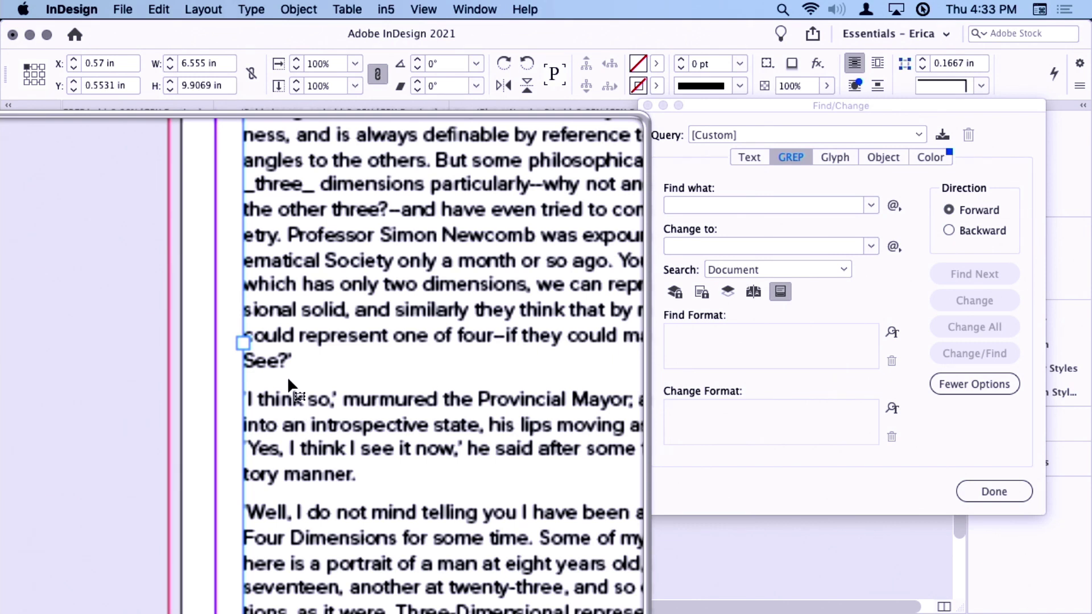
Step: Place the text cursor inside the Time Traveller story
scroll(288, 376, right, 2)
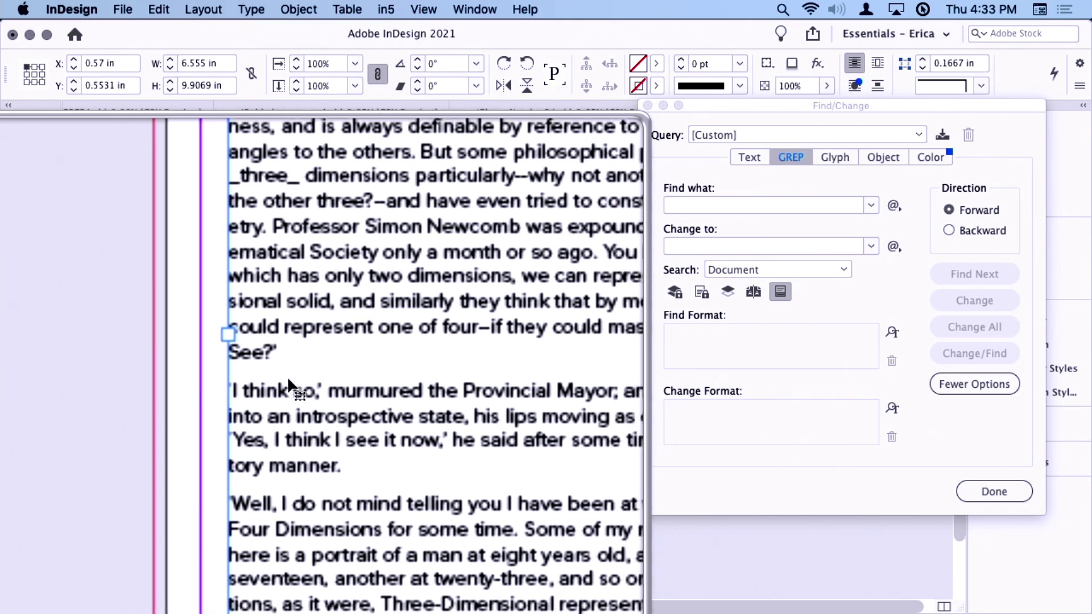
double_click(288, 376)
scroll(288, 376, up, 2)
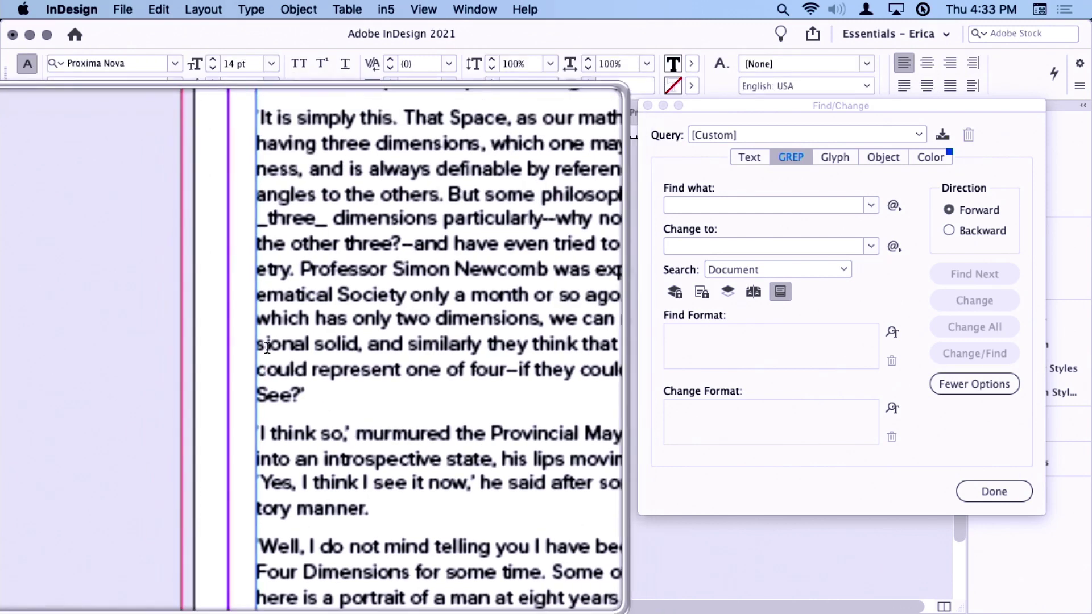
scroll(288, 376, down, 2)
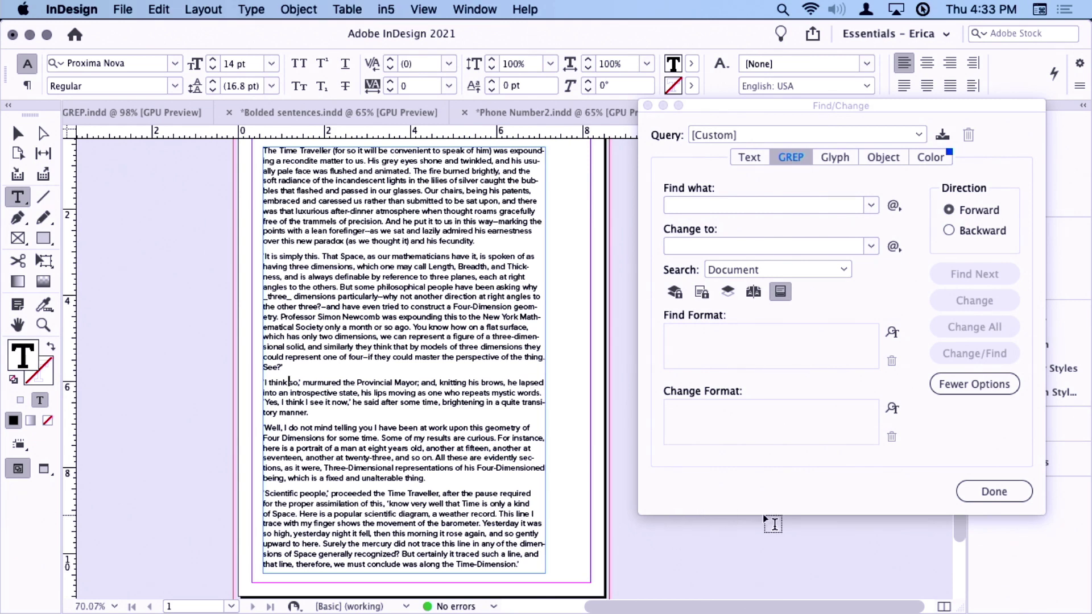
Step: Close Find/Change, select the text frame, and show the Character Styles panel with No Break
click(978, 486)
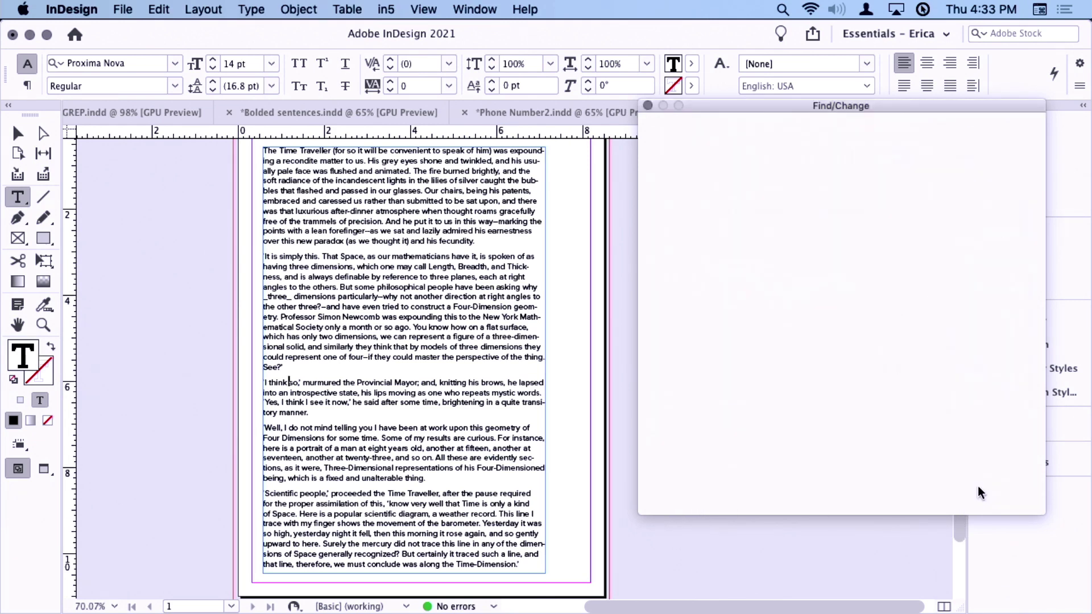
click(17, 137)
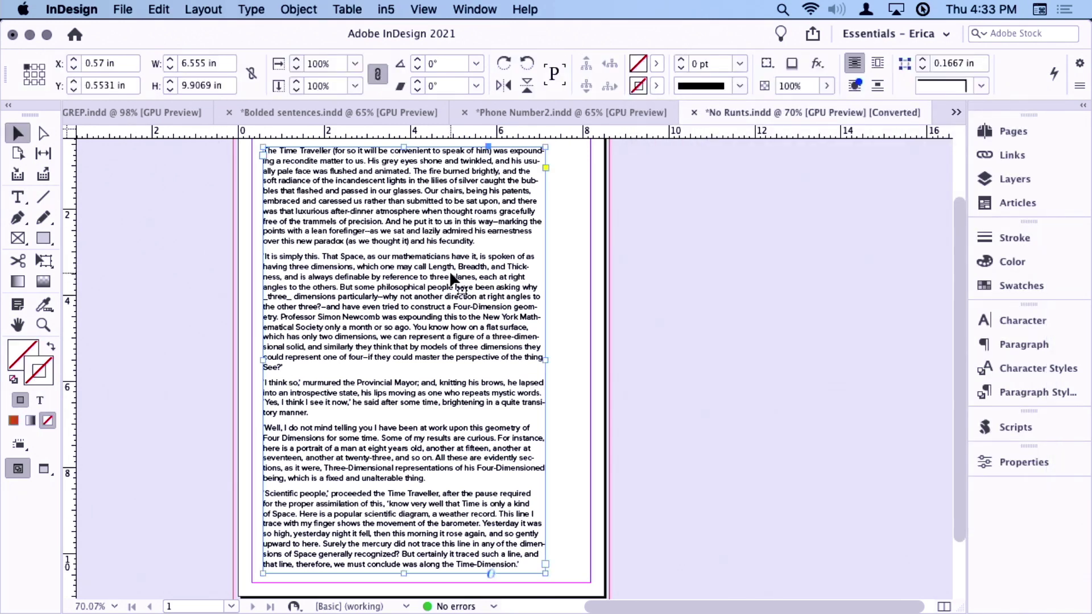
click(1061, 392)
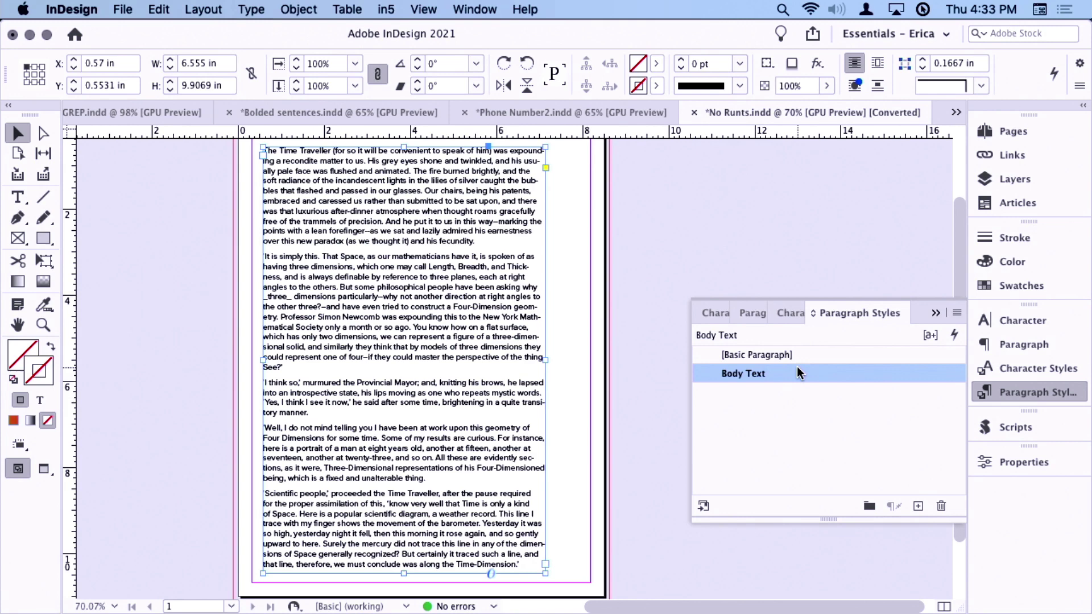
click(1002, 389)
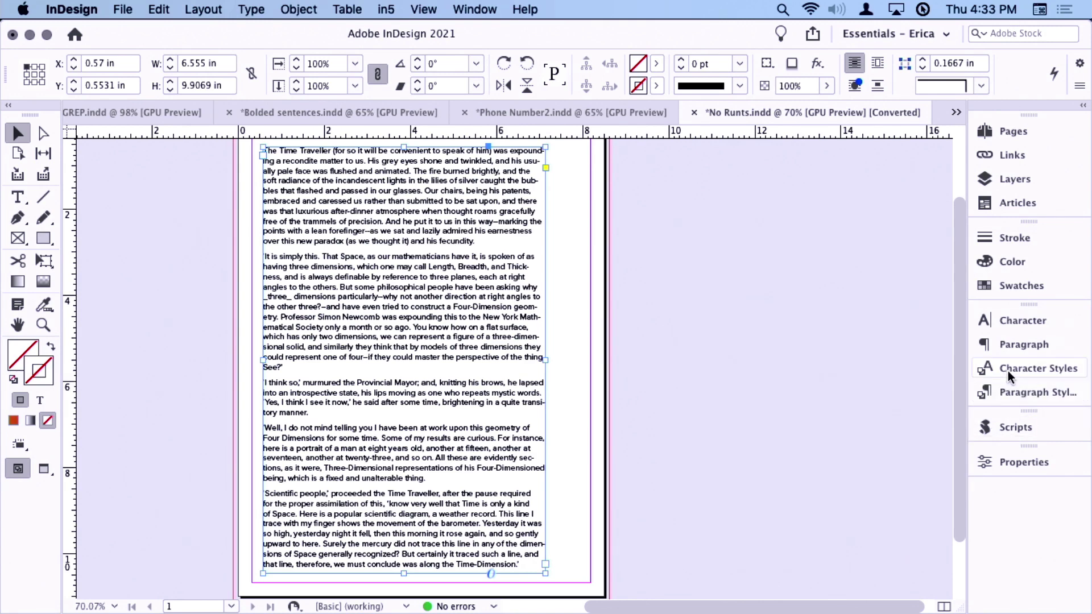
click(1009, 373)
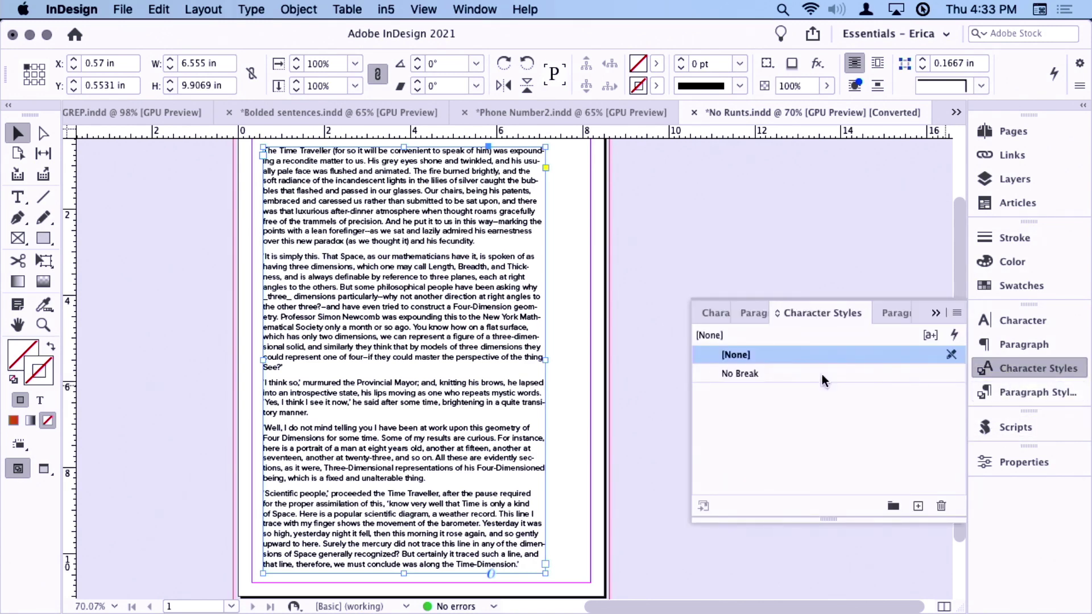
double_click(743, 375)
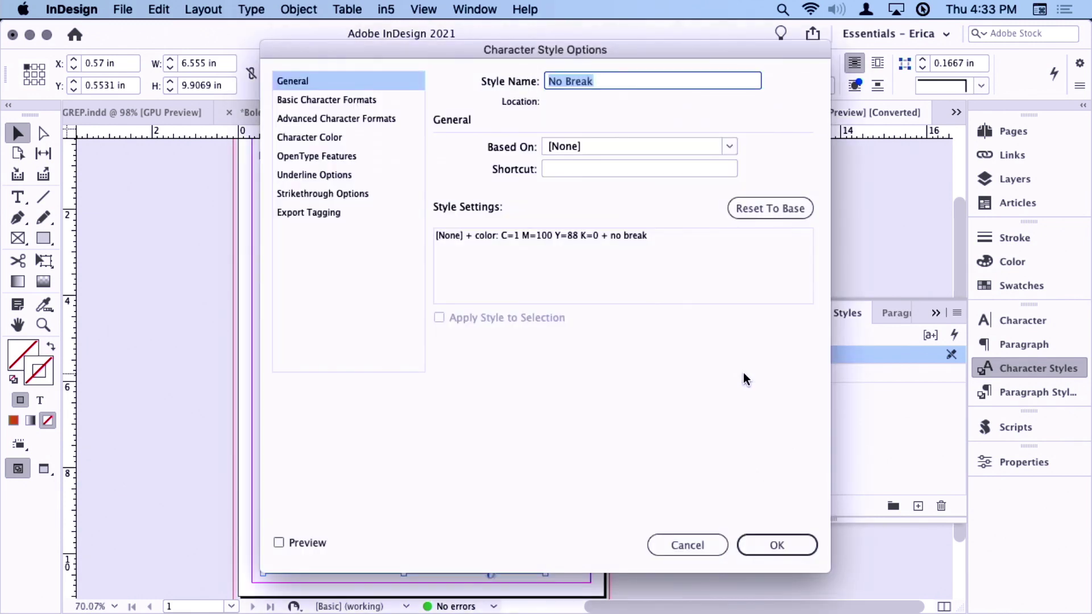
click(380, 100)
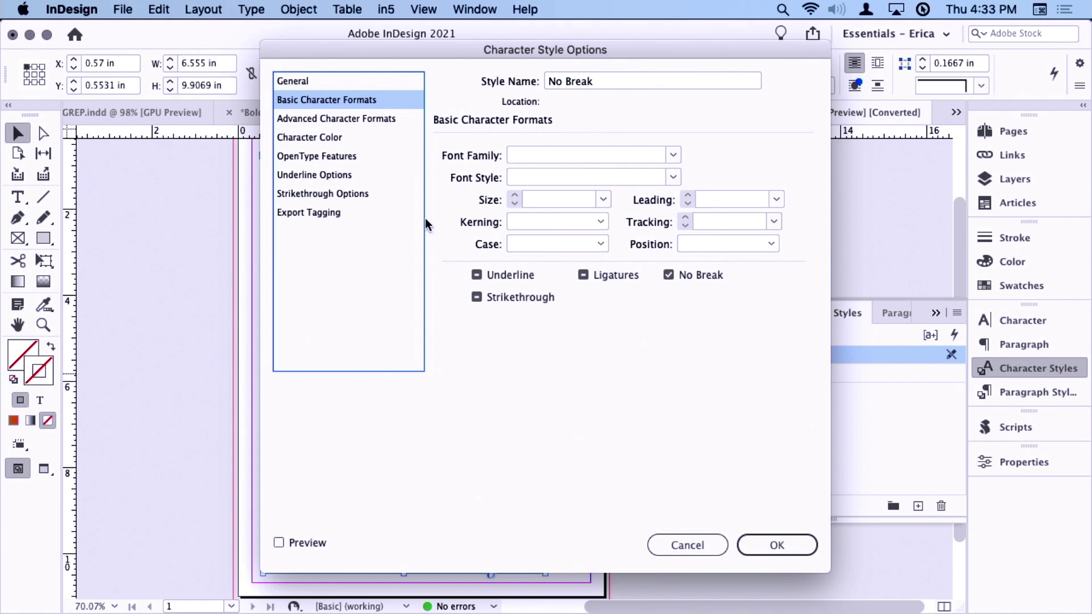
click(333, 138)
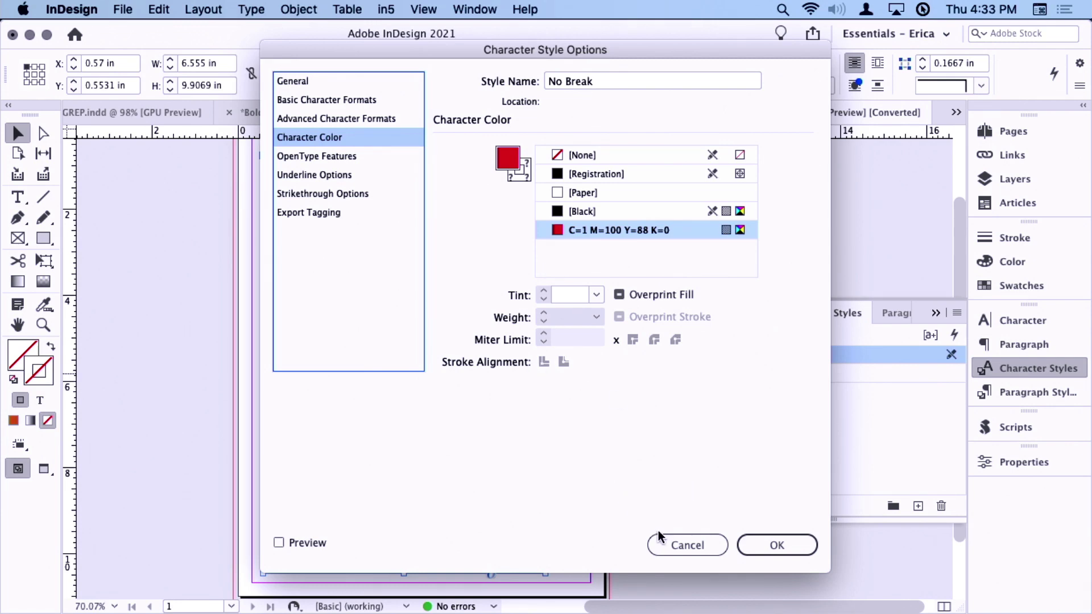
click(663, 546)
click(681, 550)
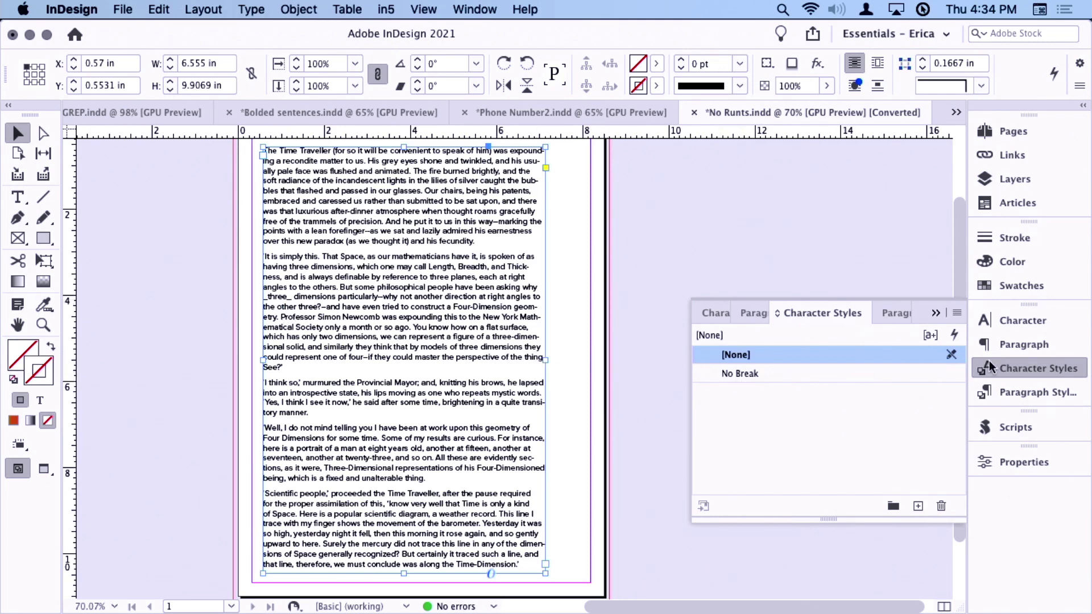
Step: In Body Text's style options, add a GREP style that applies the No Break character style
click(1021, 392)
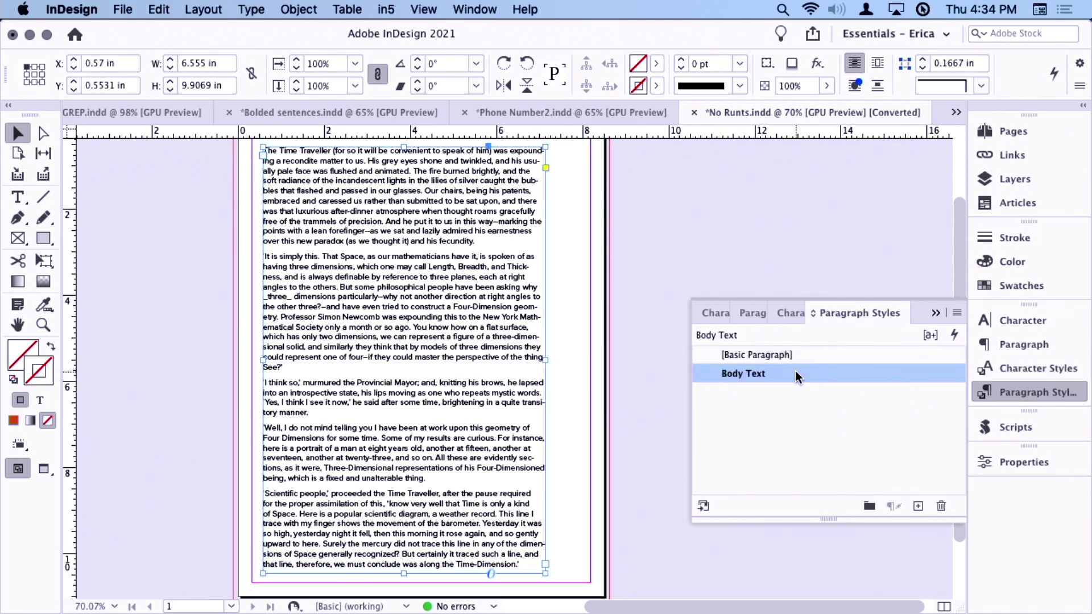
double_click(795, 371)
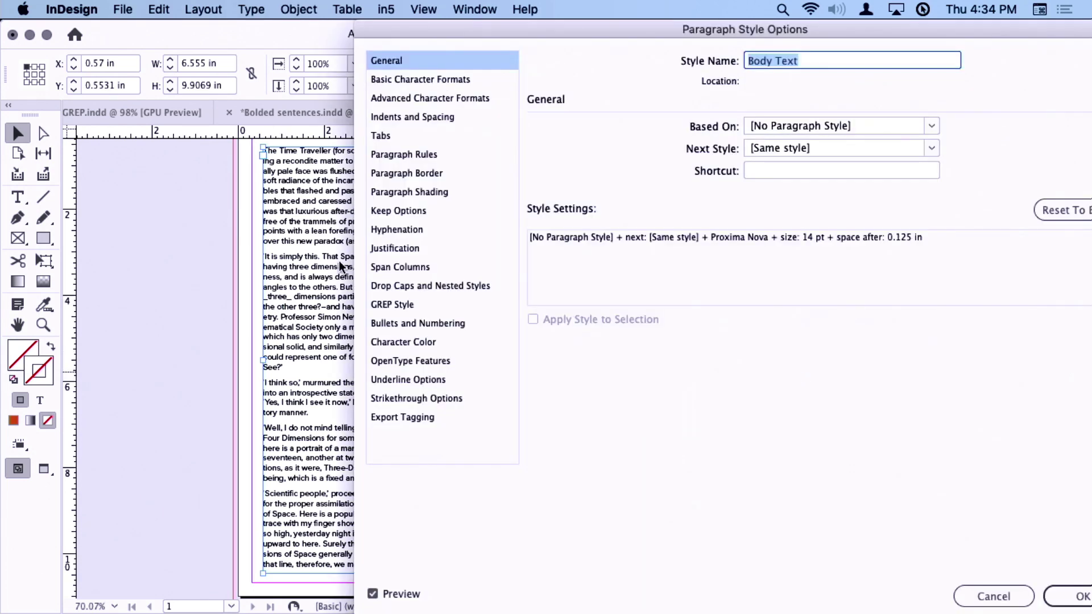
click(398, 304)
click(607, 378)
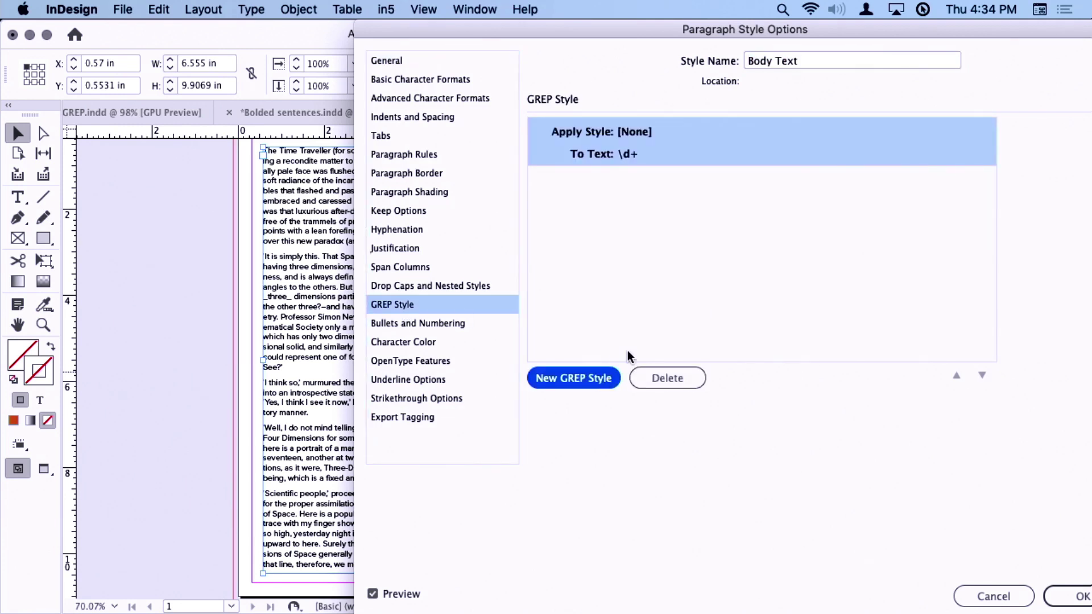
click(680, 127)
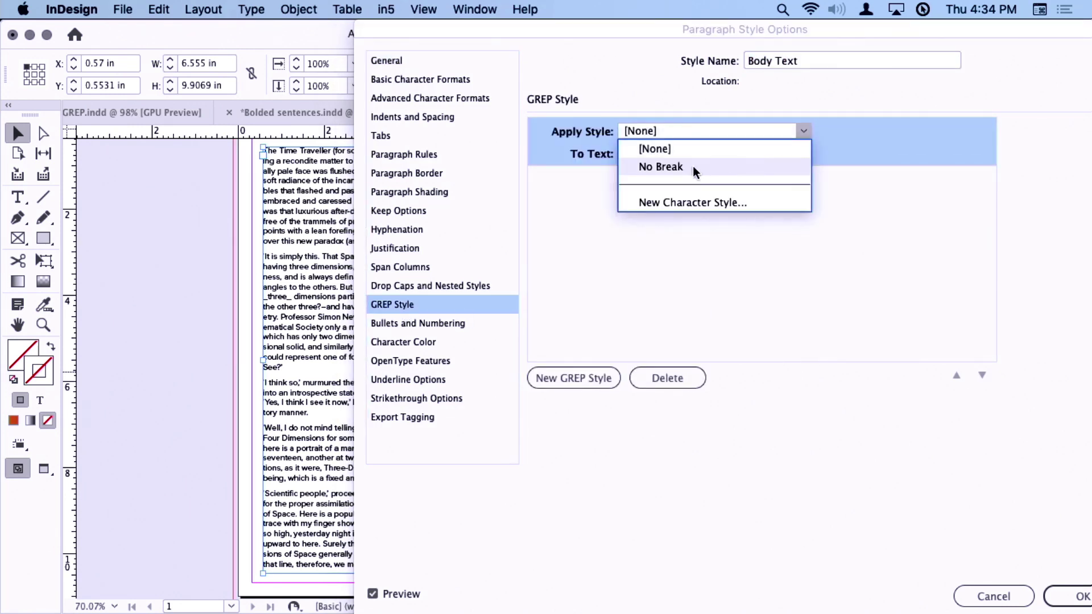
click(693, 167)
click(659, 155)
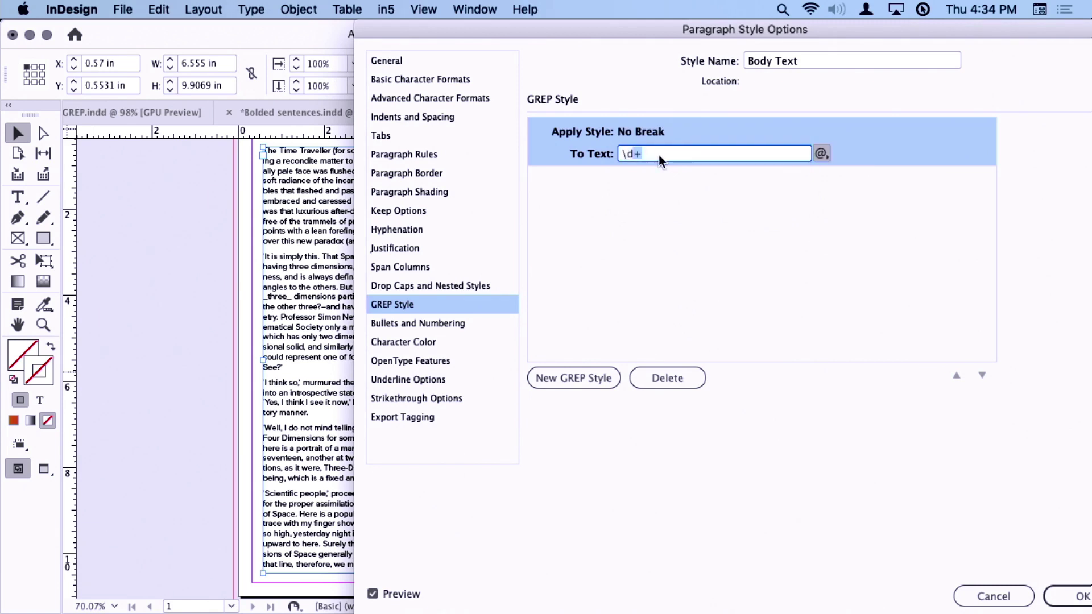
Step: Replace the default \d+ pattern with .{12}$ in the GREP rule's To Text field
key(BackSpace)
key(BackSpace)
key(BackSpace)
text(.)
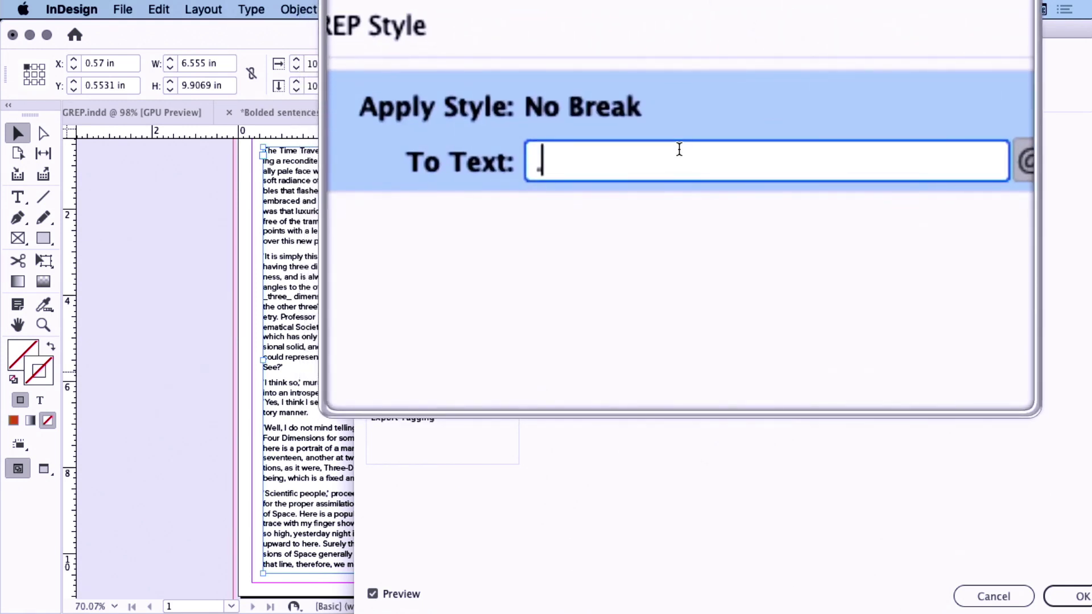
text({10)
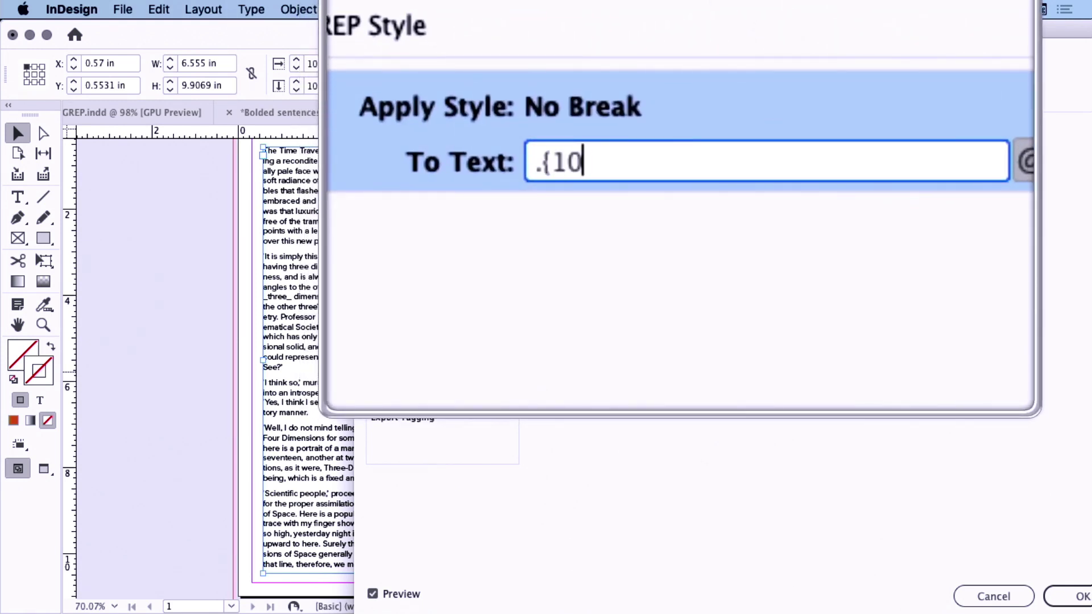
key(BackSpace)
text(2})
text($)
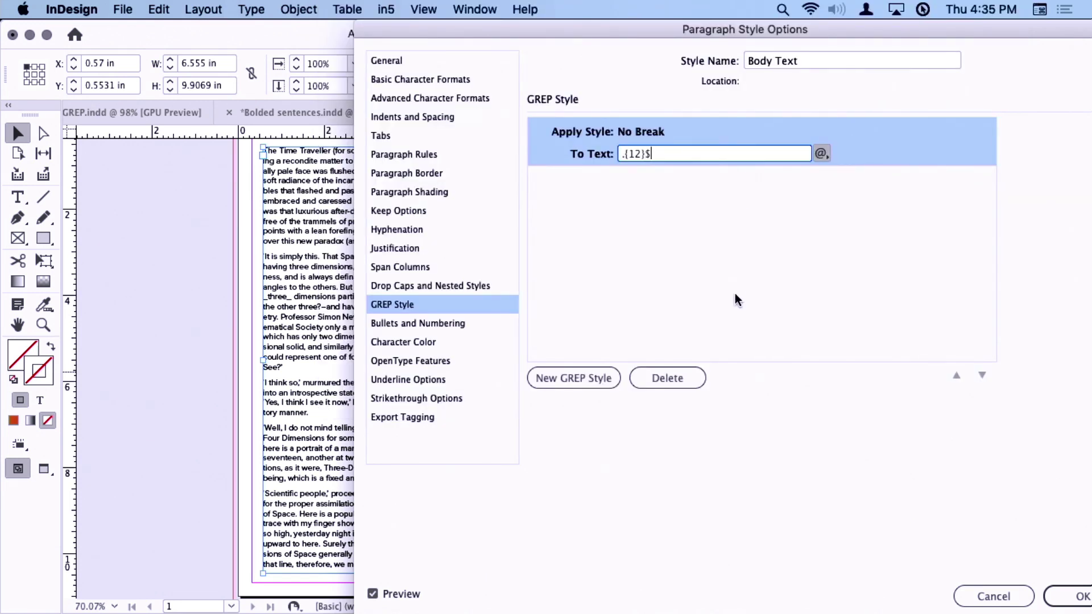
Step: Preview the pink No Break matches, then widen the text frame to 6.7 in to test reflow
click(758, 269)
drag(558, 30, 811, 23)
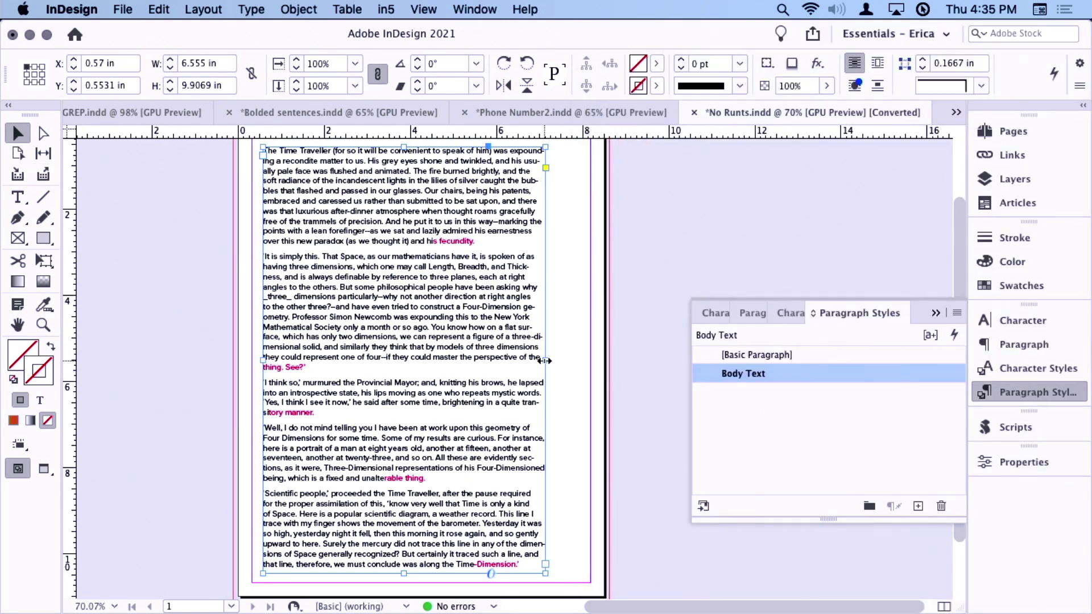
mouse_move(544, 360)
mouse_down()
mouse_move(493, 361)
mouse_move(550, 368)
mouse_up()
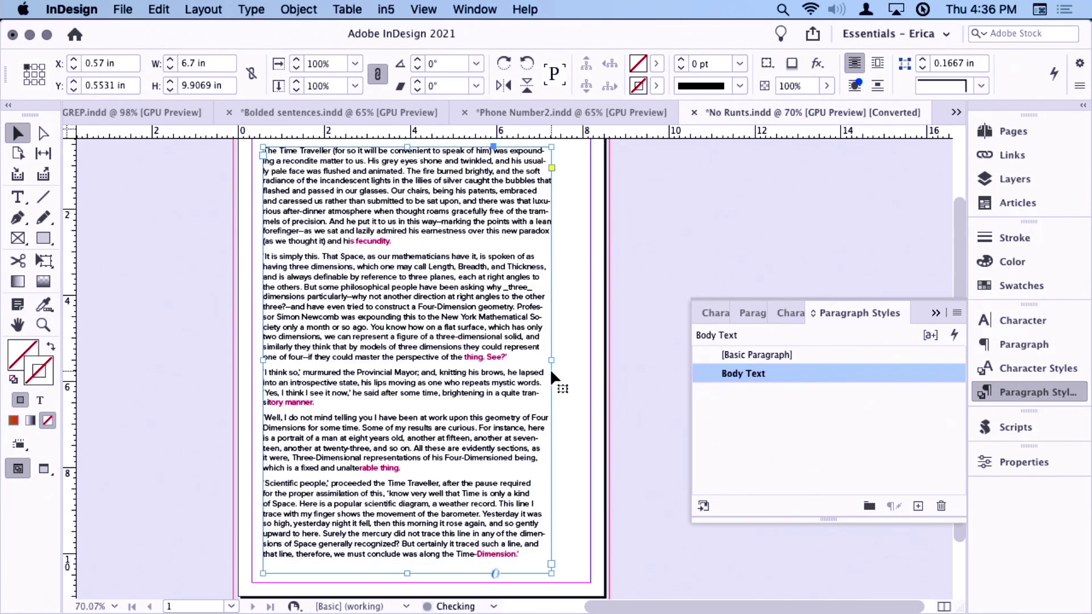